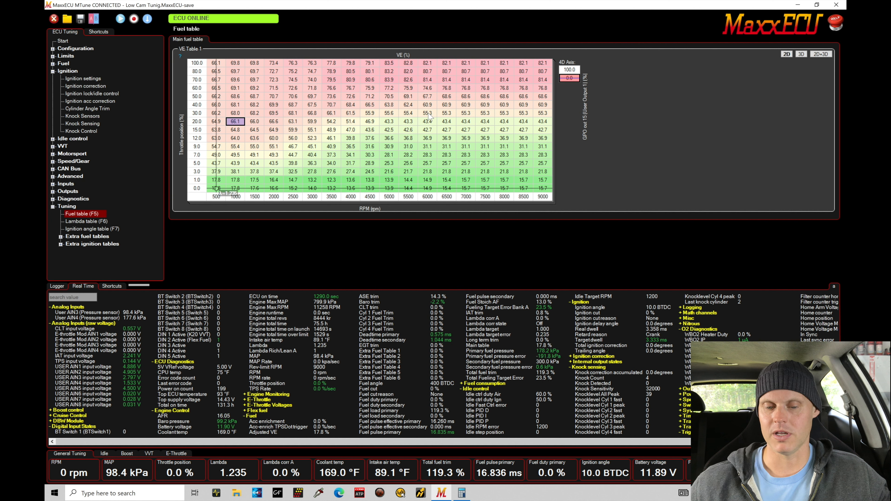
Compare the VE fuel table at the 100.0 and 0.0 values of the 4D axis
click(575, 69)
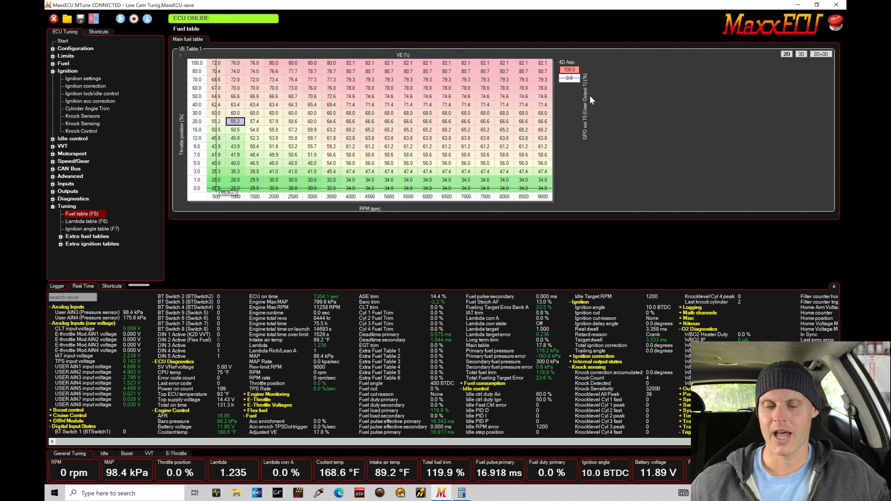
click(570, 78)
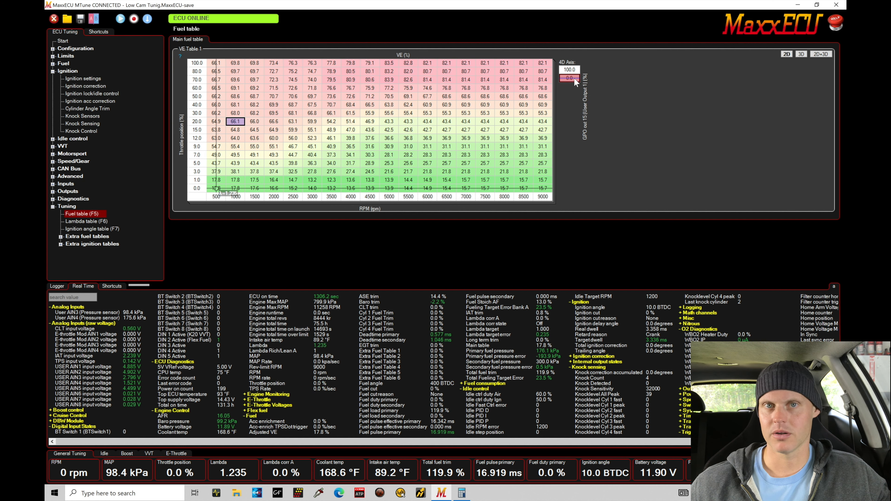
click(575, 74)
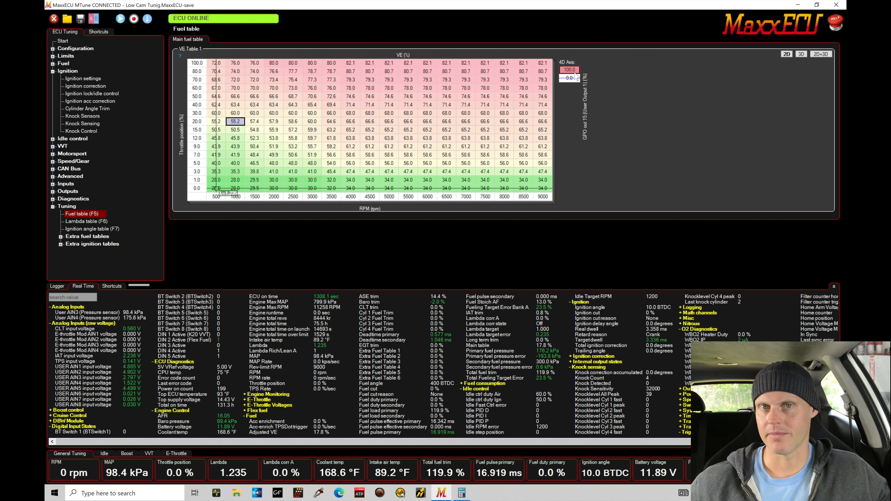
click(574, 77)
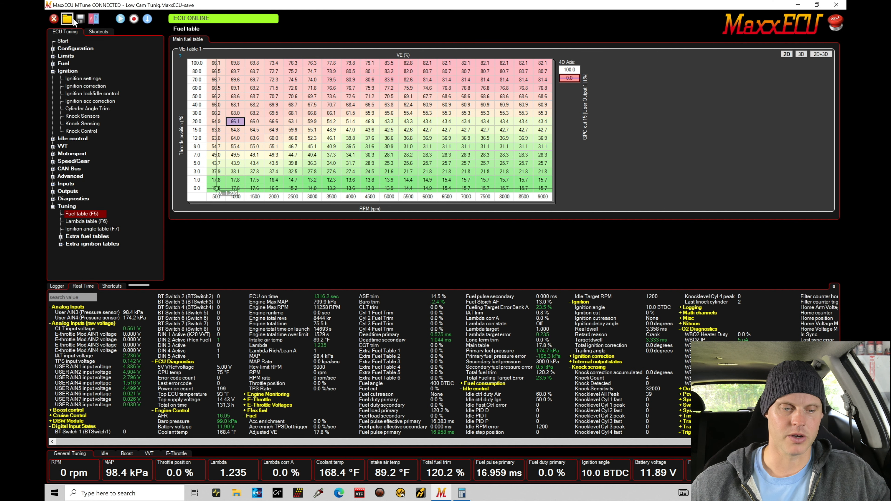
Save the current tune in the EPA ITB K24 folder as High Cam Tuning
key(ctrl+s)
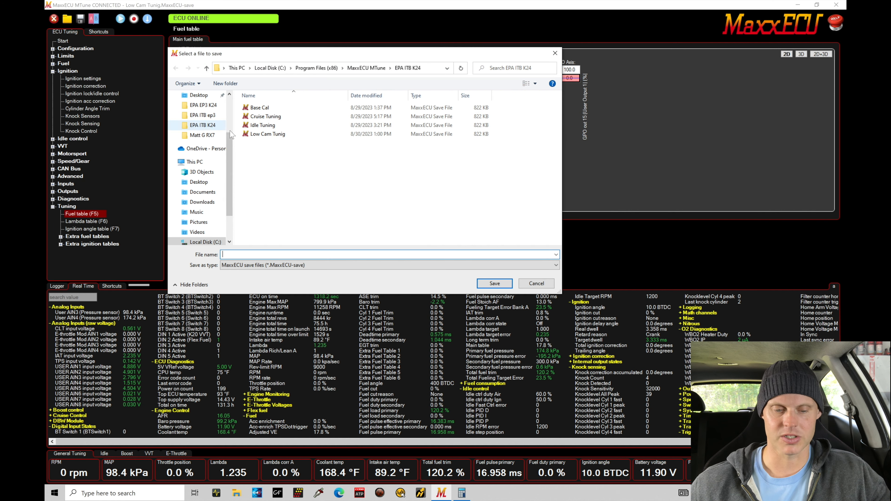
text(h)
text(High Cam )
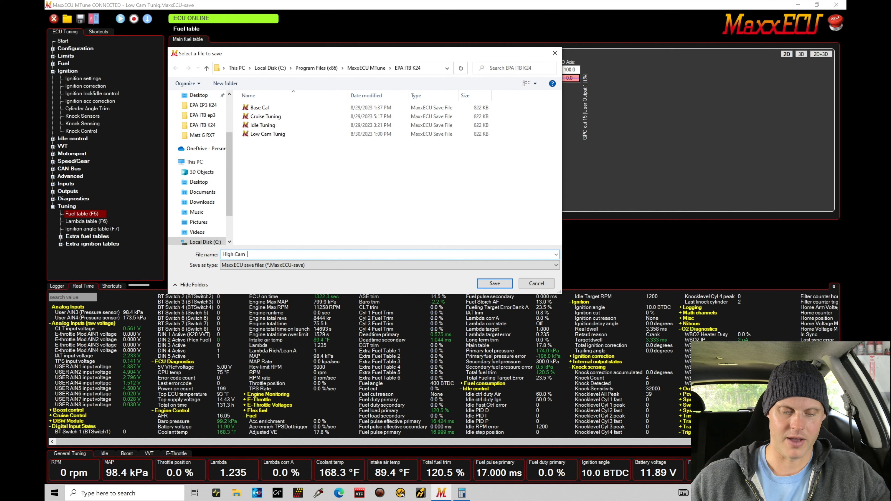
text(Tunig)
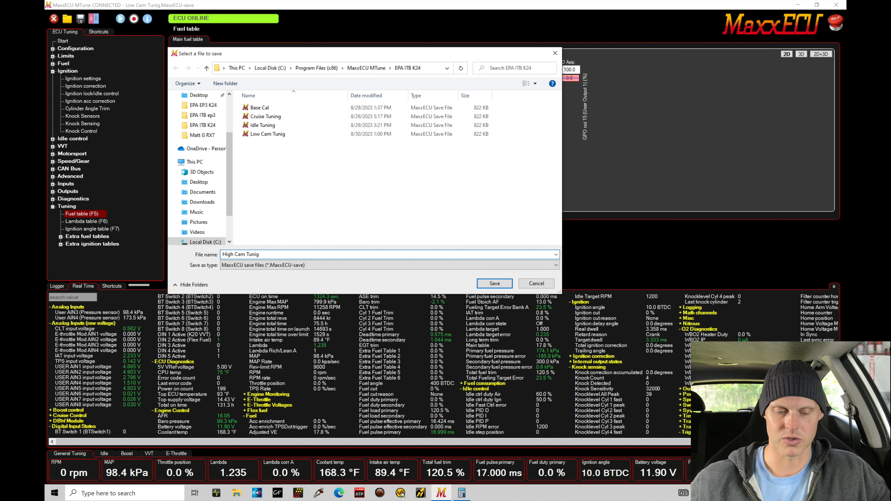
text(g)
key(BackSpace)
text(ng)
key(Return)
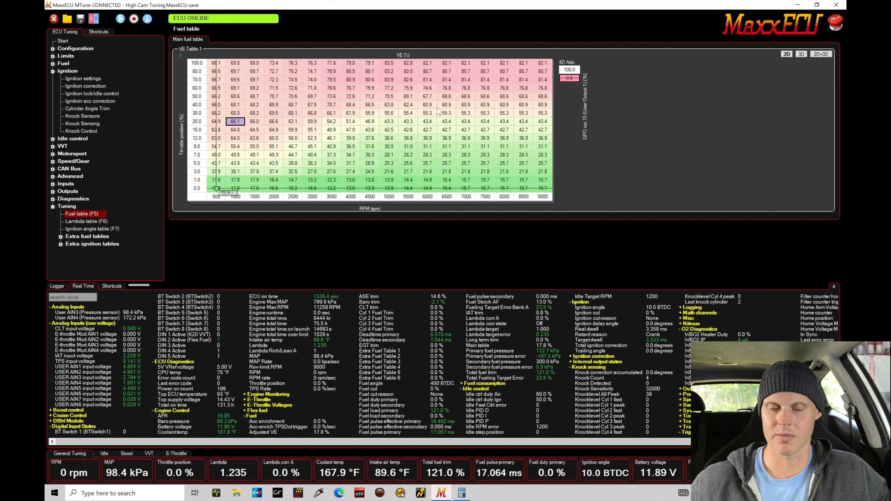
Load the VE table at 4D axis 100.0 from the High Cam Tuning file, accepting the overwrite of its settings
click(564, 73)
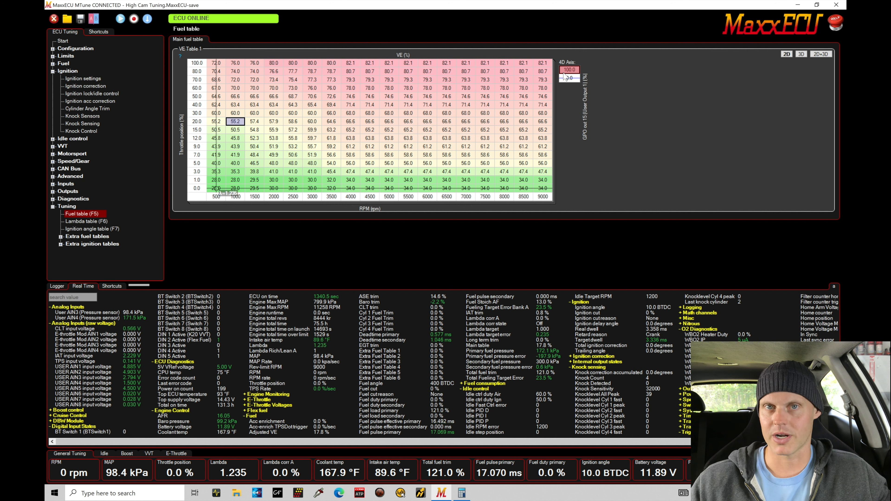
right_click(350, 121)
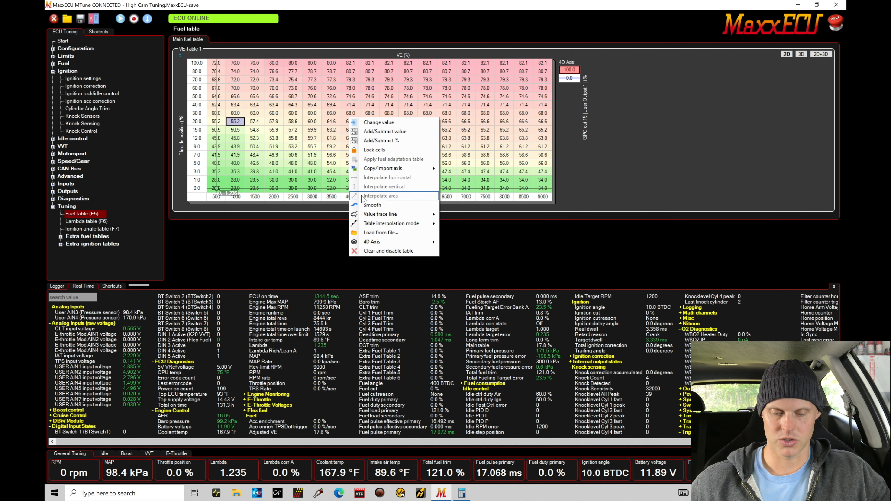
click(386, 232)
click(345, 126)
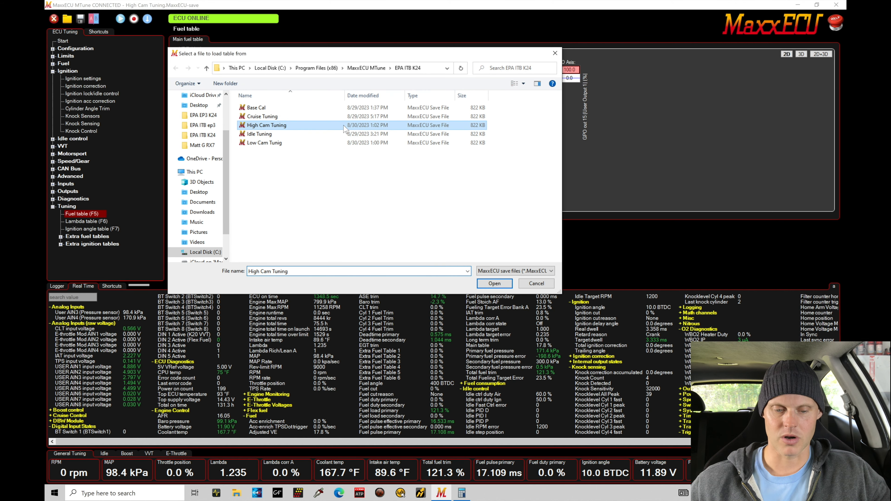
double_click(345, 128)
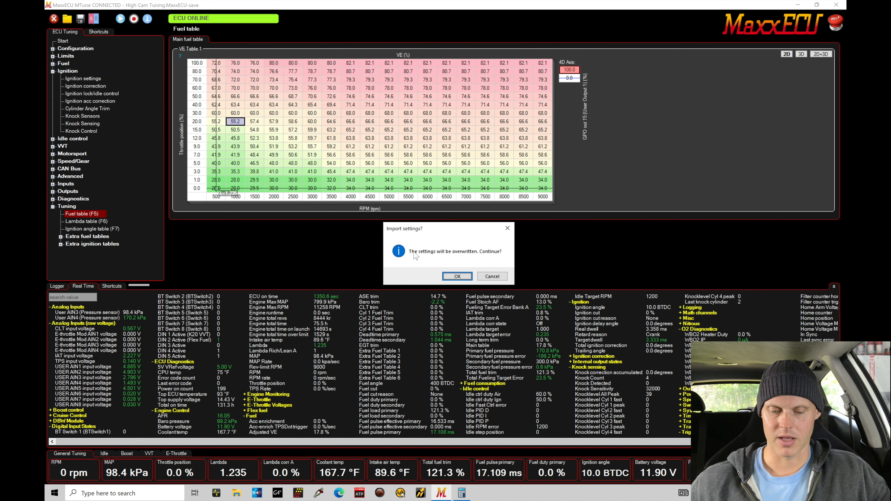
click(458, 277)
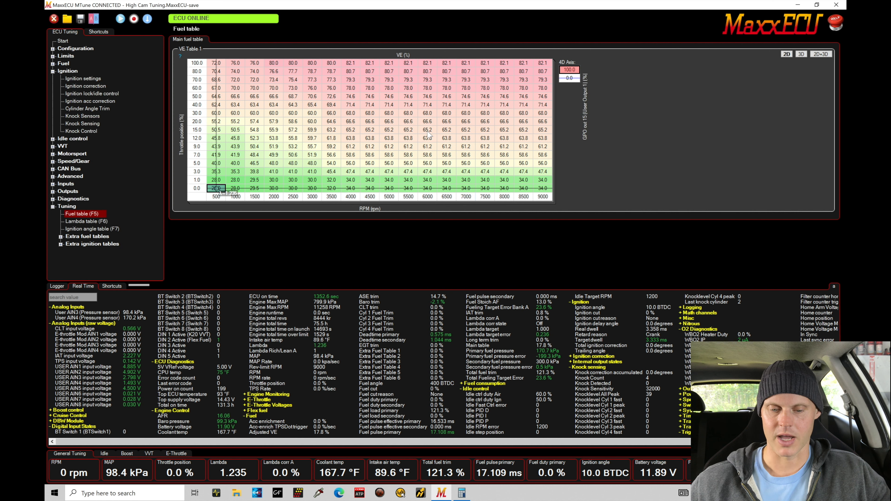
click(428, 139)
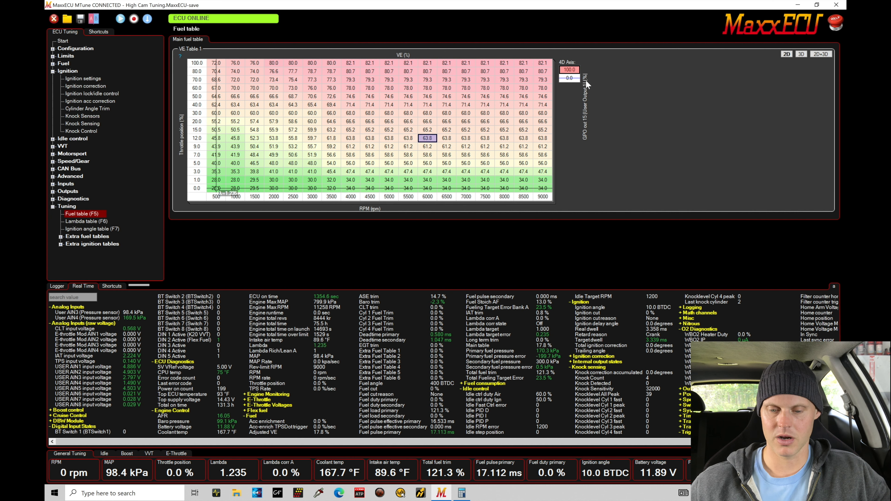
Select every cell of the VE table at 4D axis 0.0 and compare the values with those at 100.0
click(571, 78)
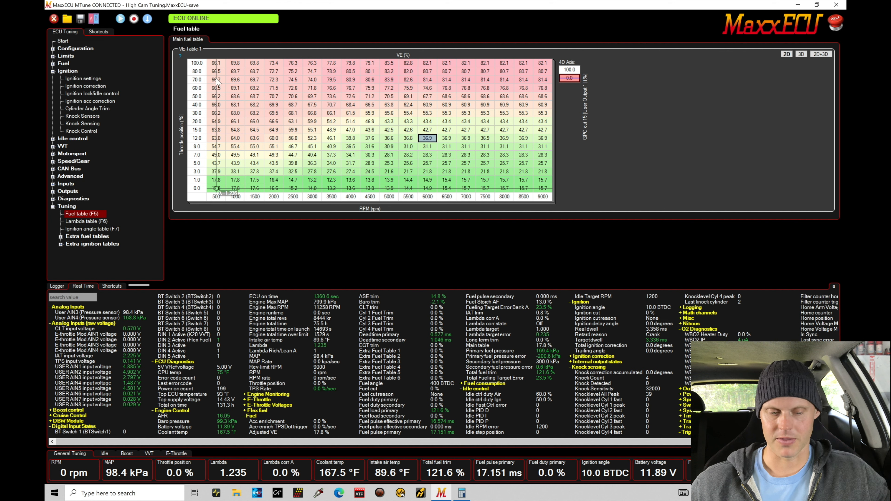
drag(216, 63, 545, 187)
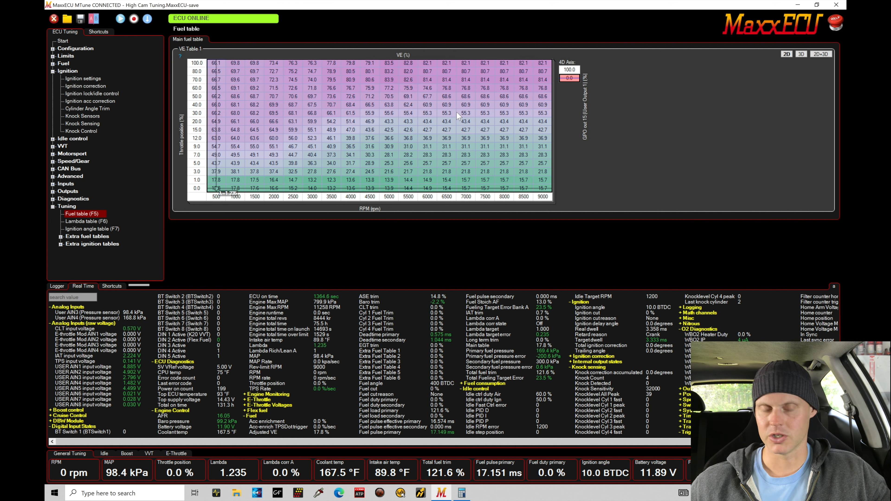
click(574, 70)
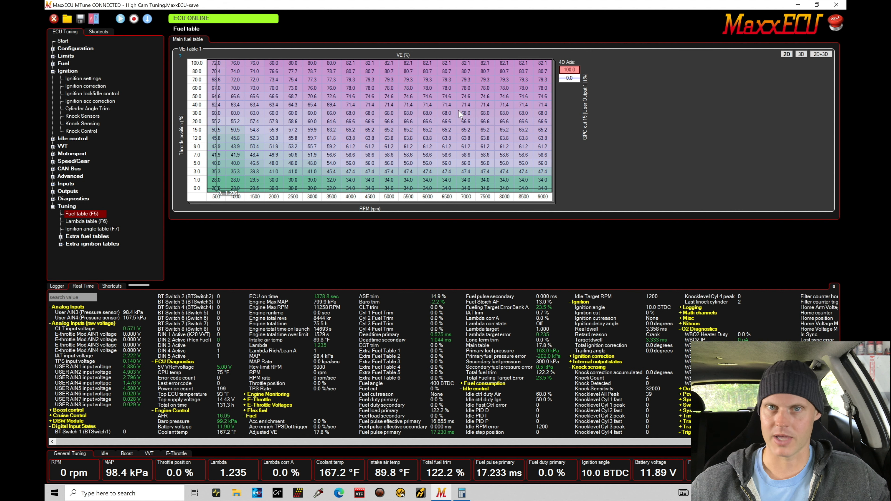
click(568, 78)
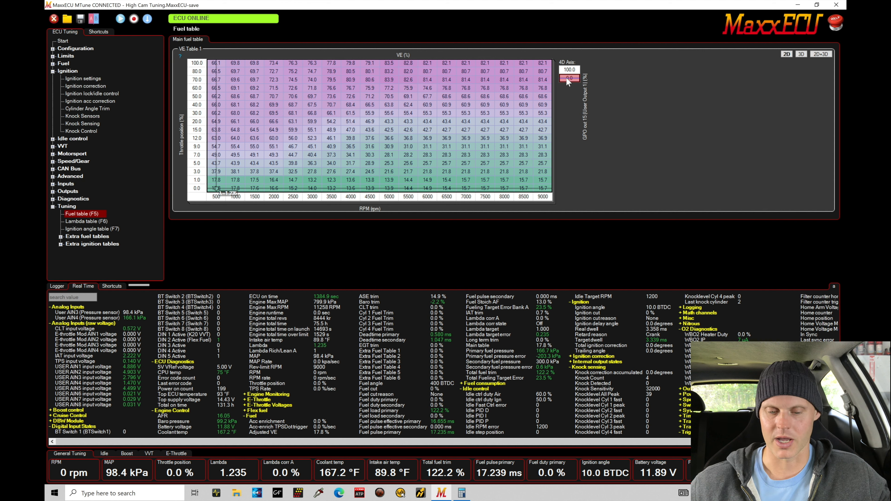
click(571, 68)
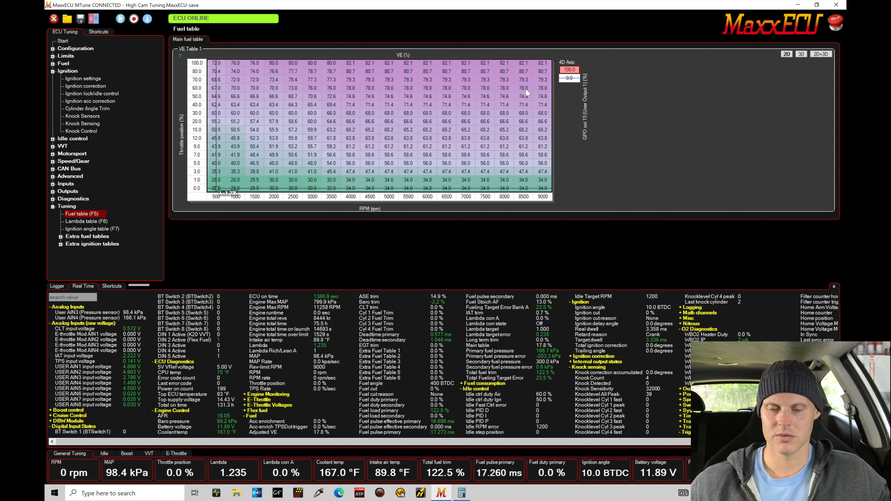
Review the load-from-file option for the VE table at 4D axis 100.0 without running it
click(455, 96)
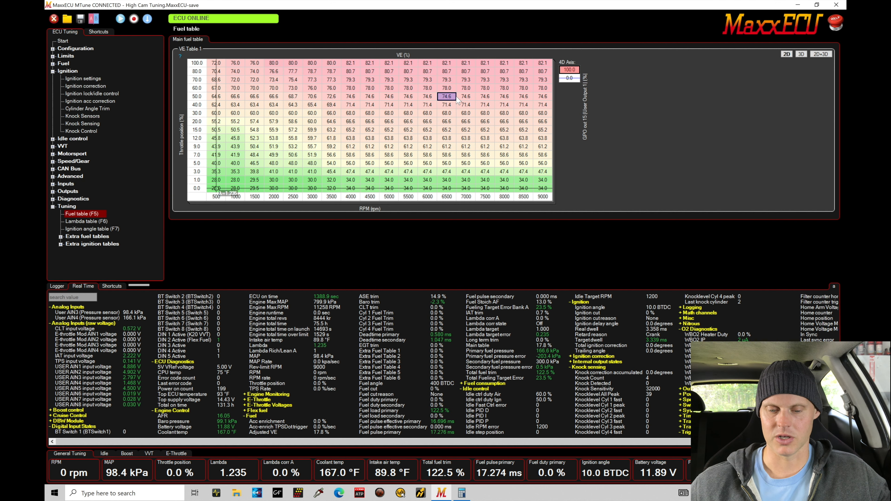
right_click(456, 97)
mouse_move(470, 149)
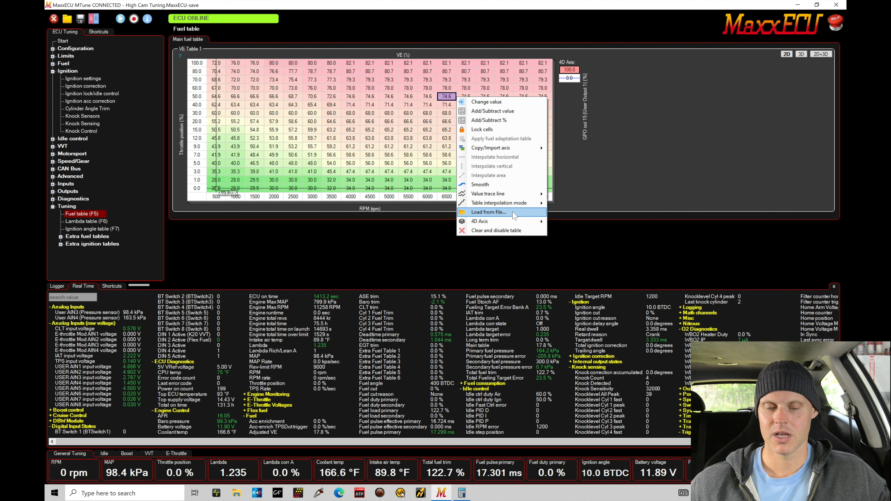
click(440, 72)
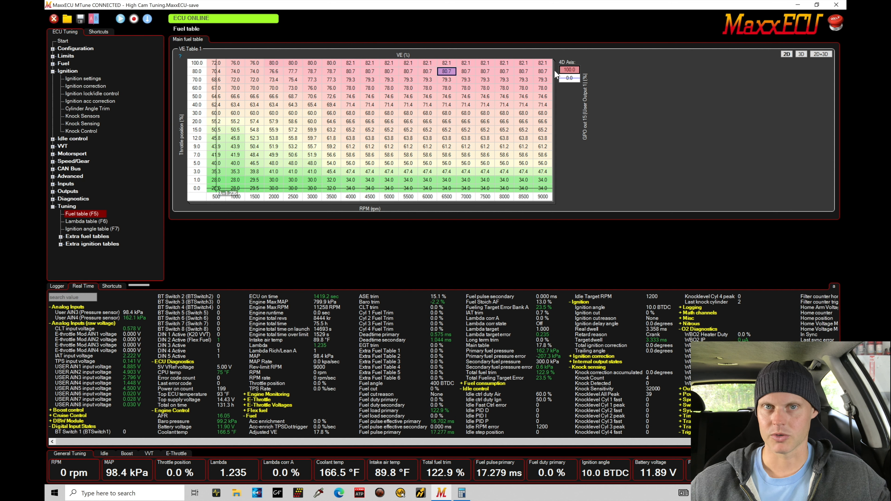
Compare the 70 to 100% throttle cells from 3000 to 9000 rpm between 4D axis 0.0 and 100.0
click(569, 78)
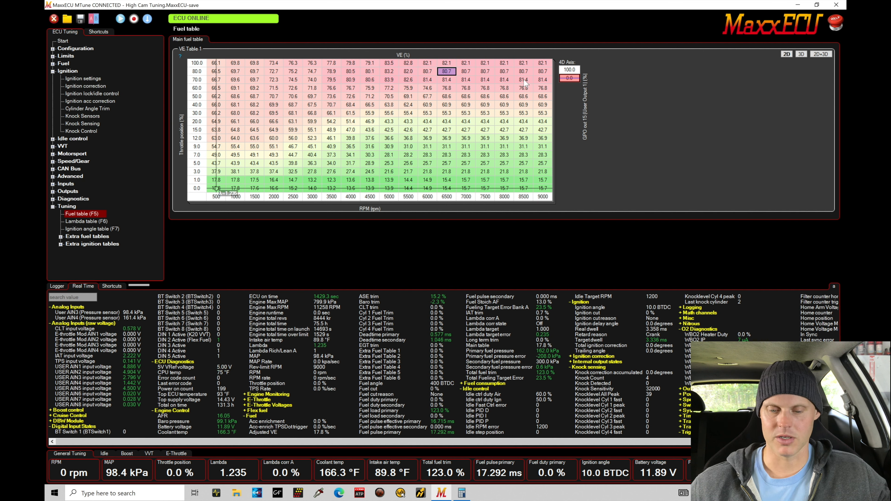
click(578, 70)
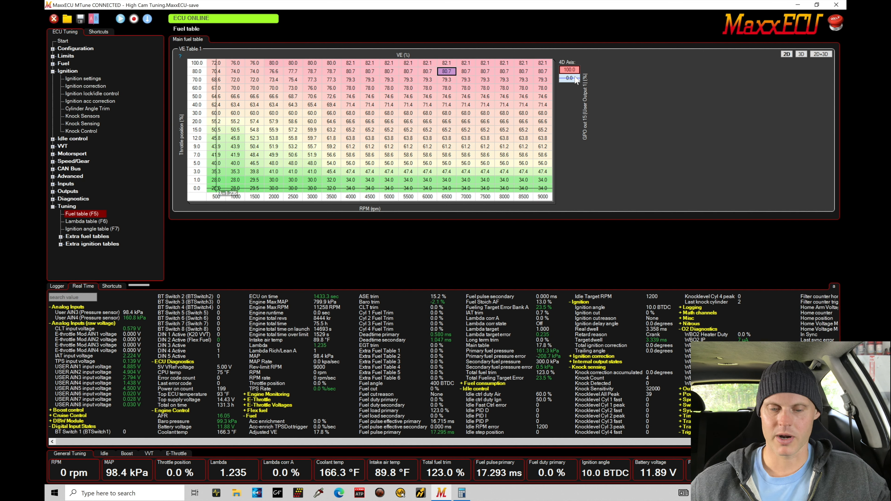
click(571, 78)
drag(330, 64, 543, 80)
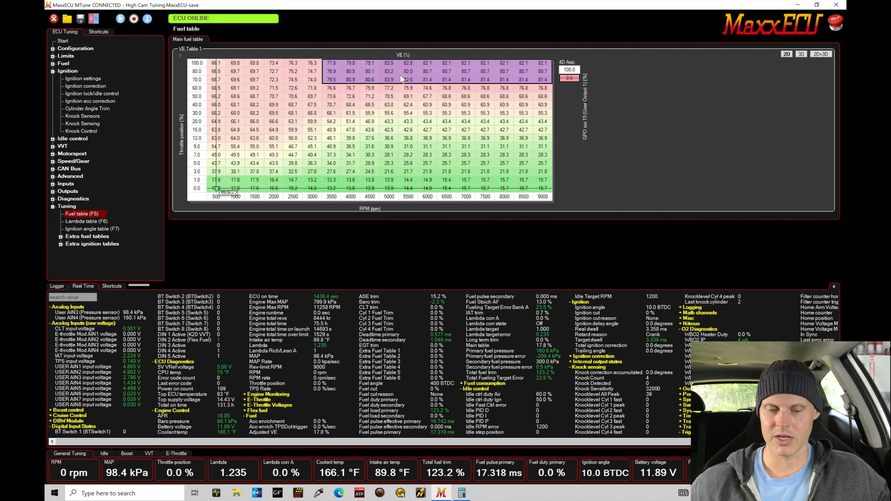
drag(312, 63, 558, 77)
click(569, 69)
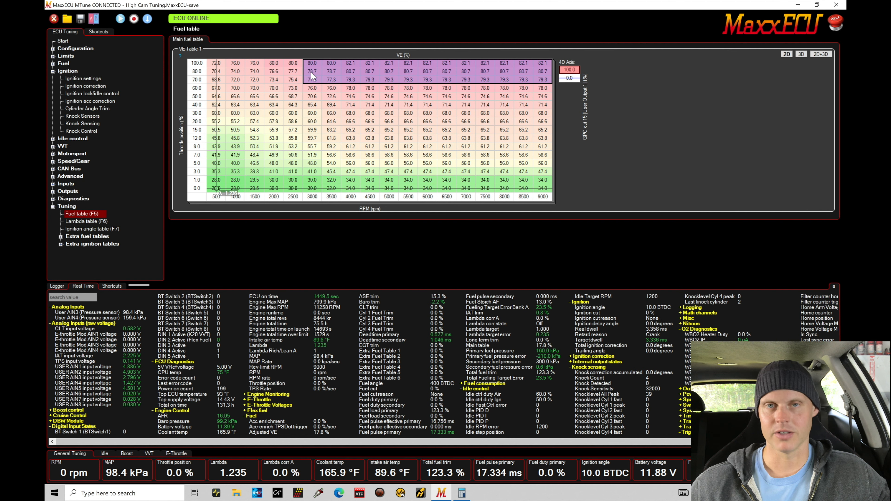
Compare the 500 to 2500 rpm columns and the 3 to 7% throttle cells above 4000 rpm across both 4D axis values
drag(294, 64, 207, 199)
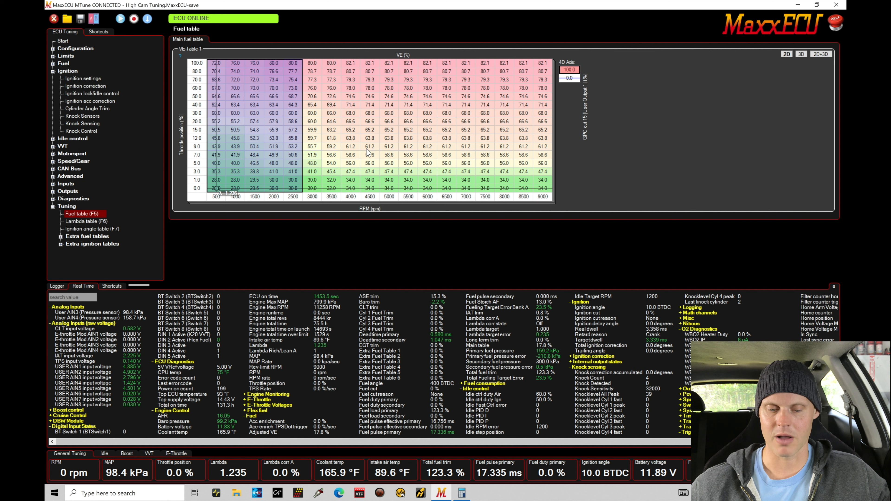
click(568, 78)
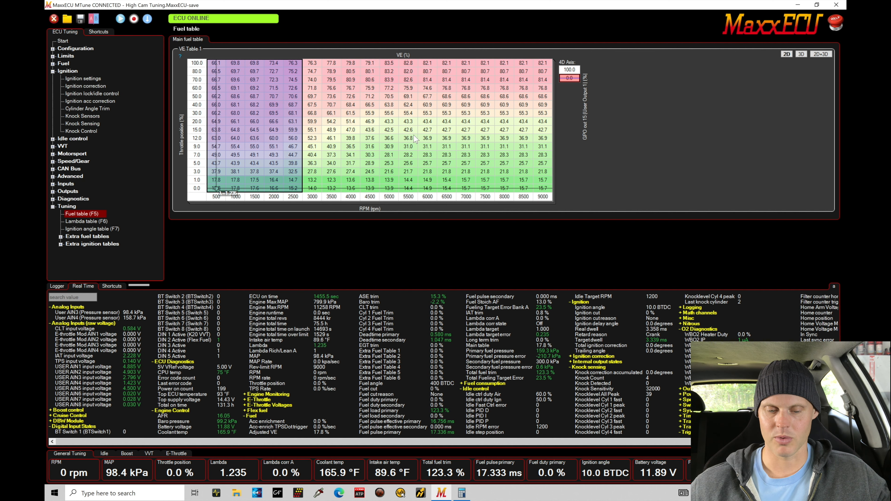
drag(354, 173, 547, 157)
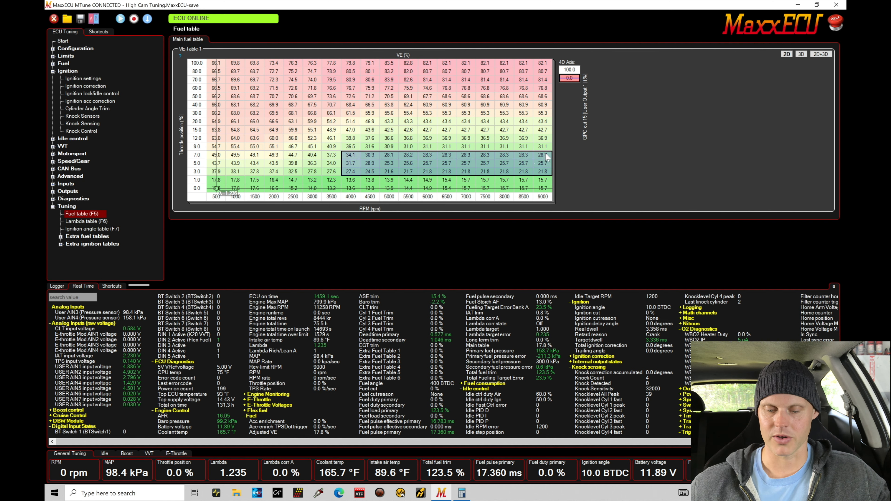
click(573, 70)
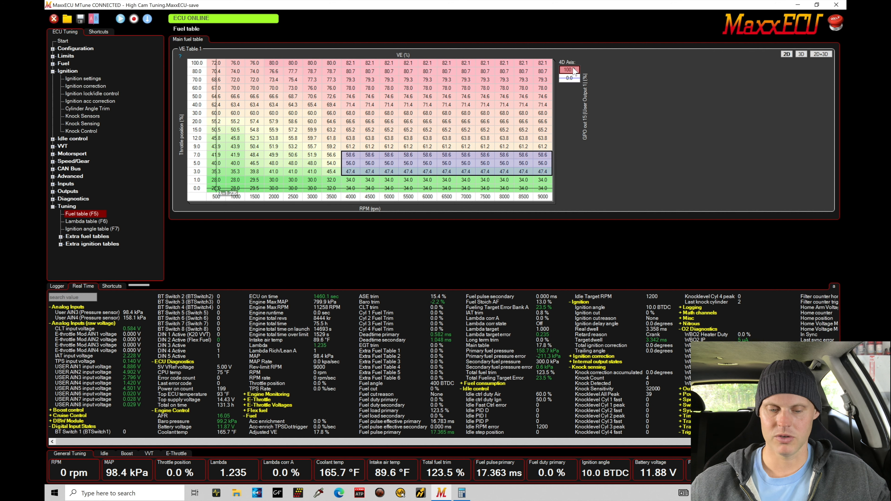
Set the VE cells from 4000 to 9000 rpm at 3 to 7% throttle to 28 at 4D axis 100.0
click(443, 163)
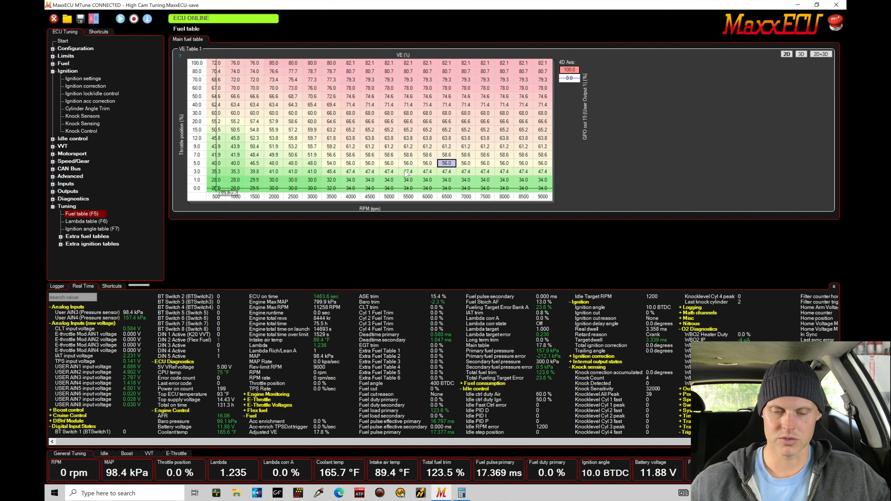
drag(350, 154, 536, 175)
text(28)
key(Return)
click(445, 171)
Interpolate the VE values vertically between 7% and 60% throttle from 4000 to 9000 rpm
drag(350, 155, 544, 87)
right_click(544, 97)
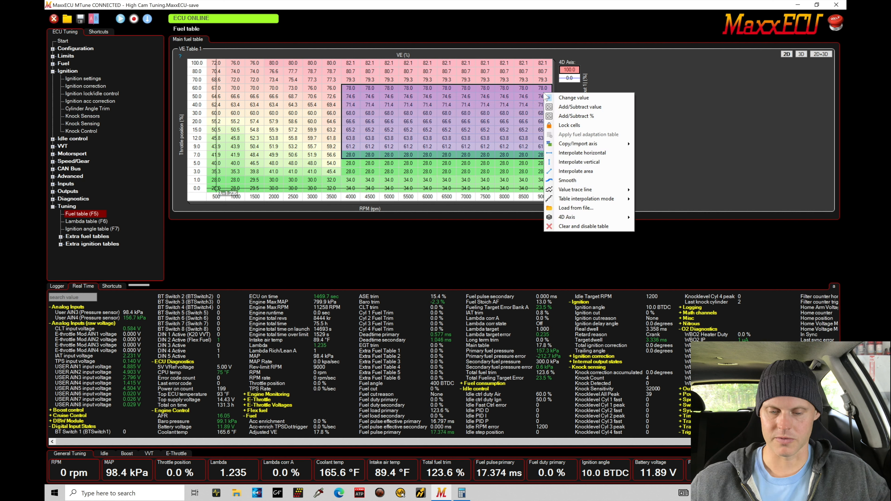
click(554, 164)
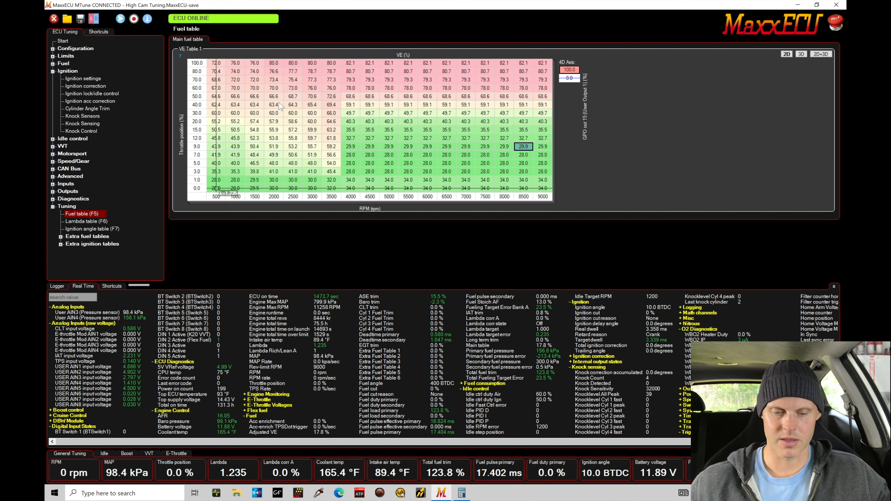
Interpolate the VE values horizontally between 2000 and 4000 rpm for 3 to 50% throttle
drag(351, 96, 270, 176)
right_click(270, 174)
click(291, 226)
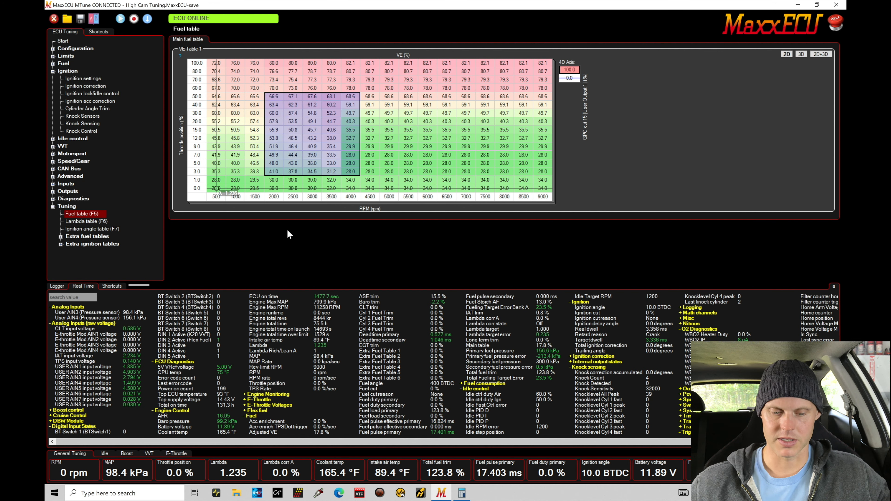
click(338, 165)
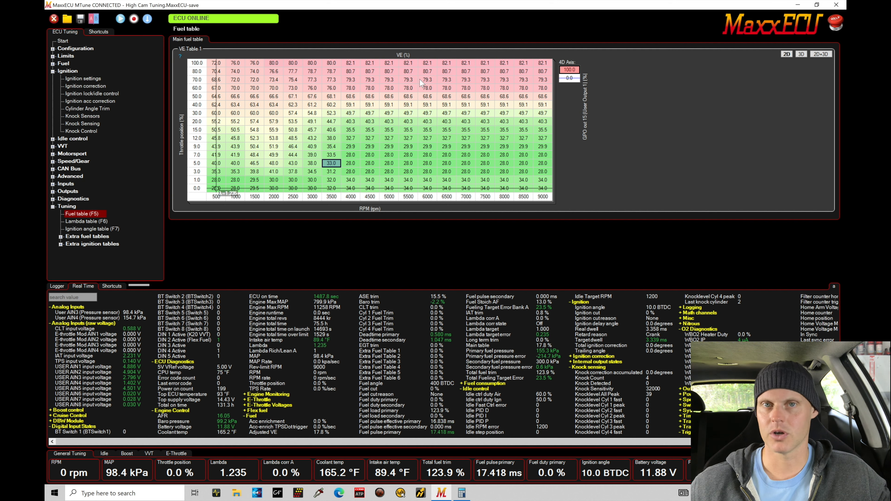
Compare the full VE table at 4D axis 0.0 and 100.0, and review the lambda target table
click(564, 78)
drag(549, 69, 218, 199)
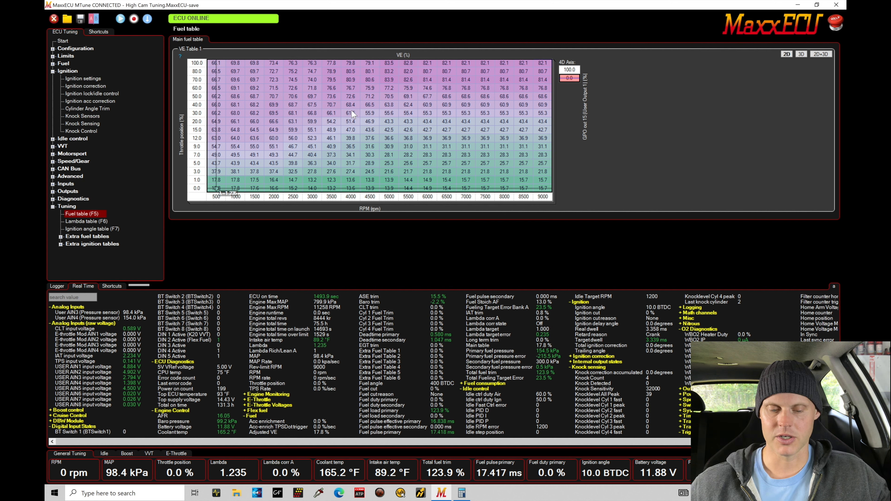
click(564, 70)
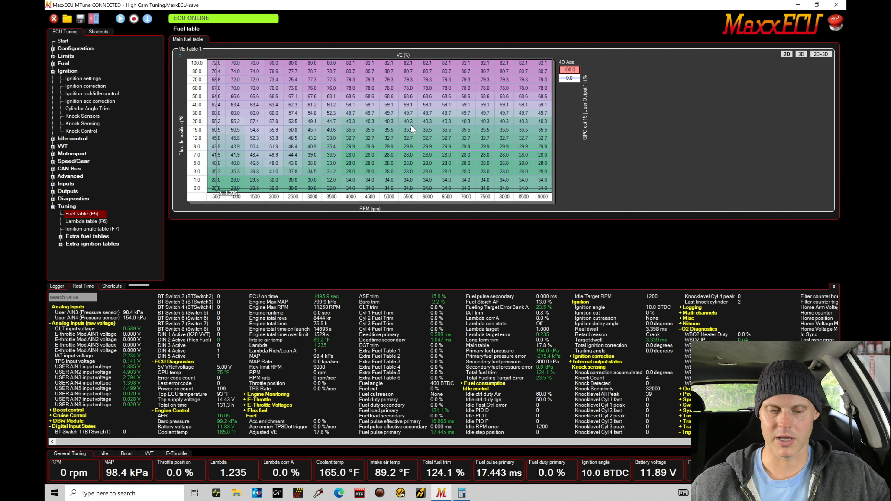
click(404, 138)
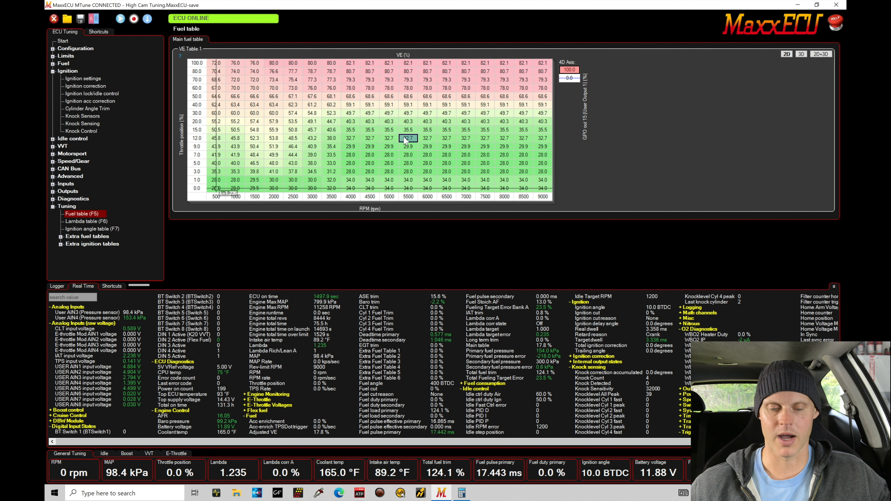
click(572, 79)
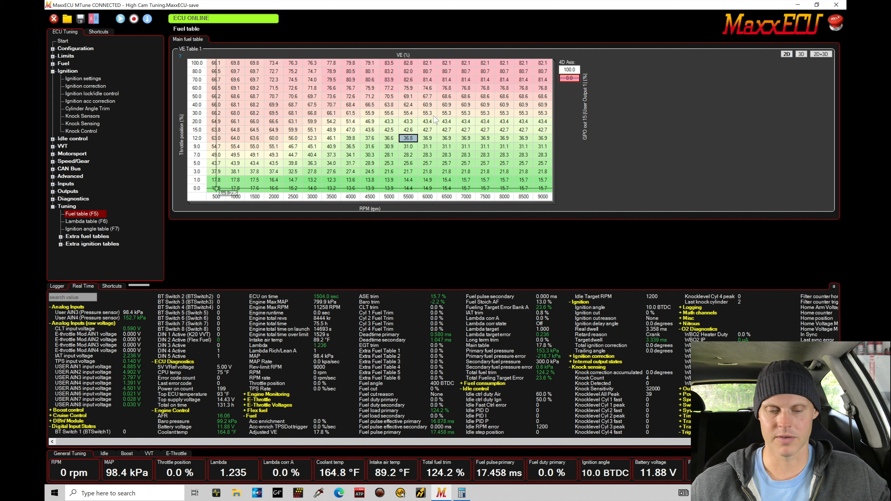
click(114, 221)
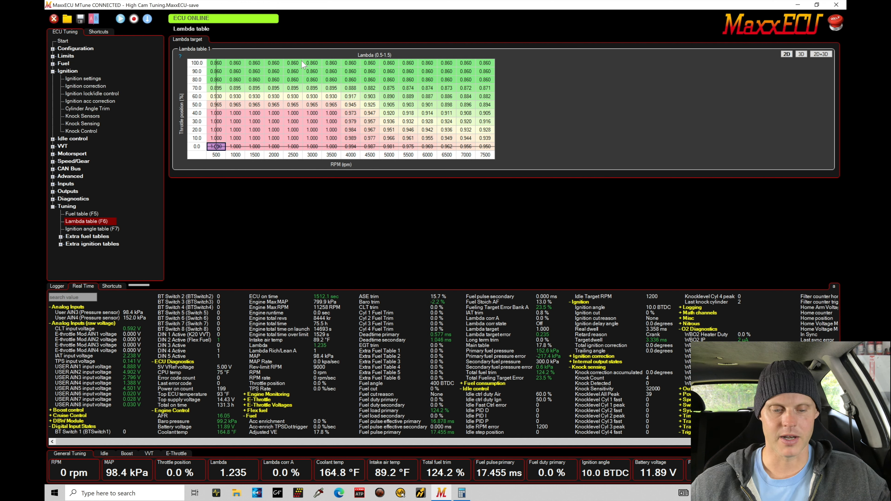
In the ignition angle table at 4D axis 100.0, set 3500 to 9000 rpm at 80 to 100% throttle to 24 degrees
click(110, 228)
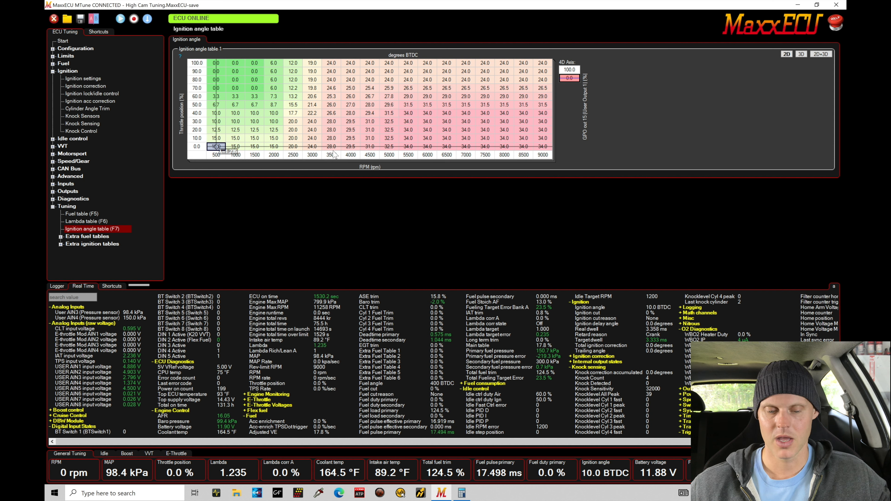
drag(332, 64, 532, 83)
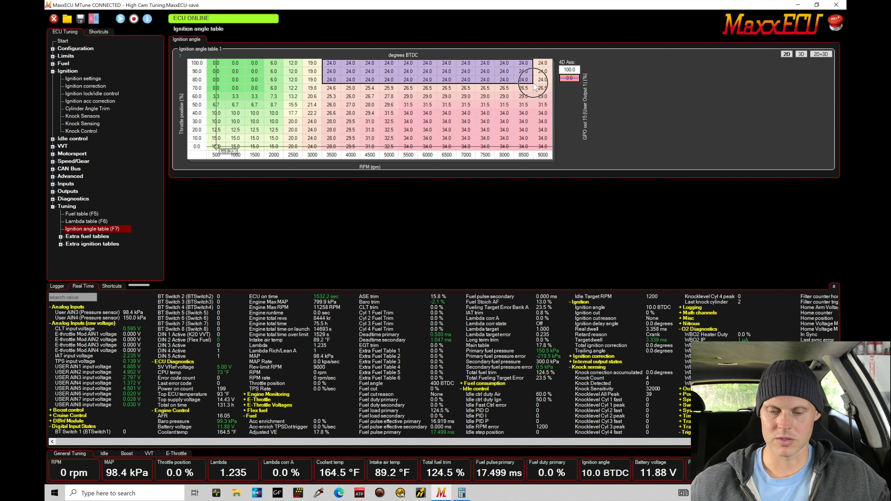
click(569, 69)
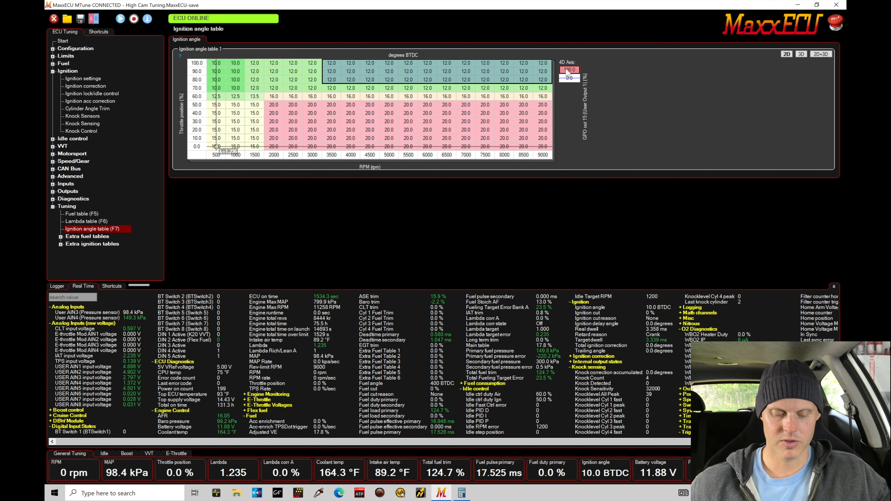
click(425, 91)
drag(331, 64, 537, 83)
text(24)
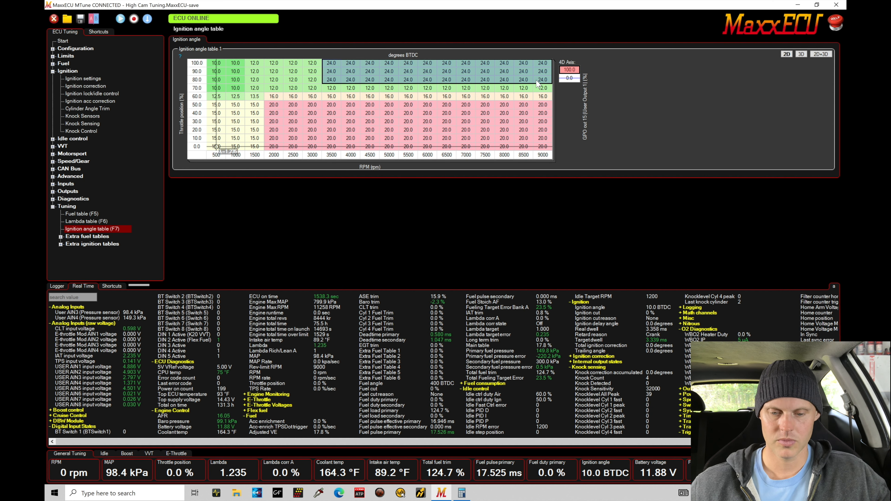
key(Return)
Set the ignition angle from 3500 to 9000 rpm at 0 to 40% throttle to 34 degrees at 4D axis 100.0, using axis 0.0 as reference
click(566, 81)
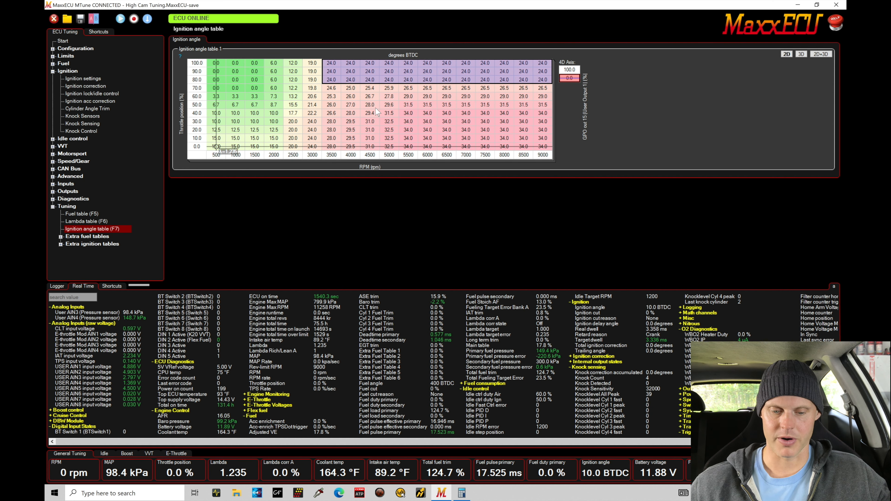
drag(351, 113, 543, 147)
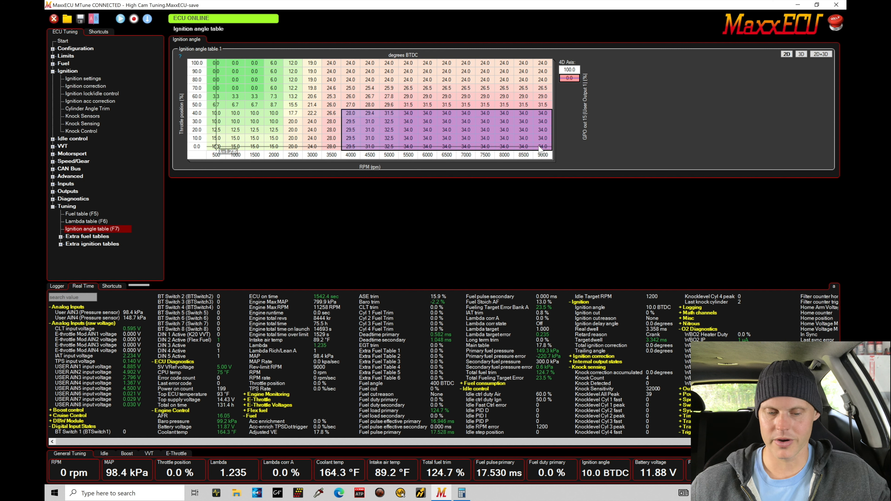
click(569, 70)
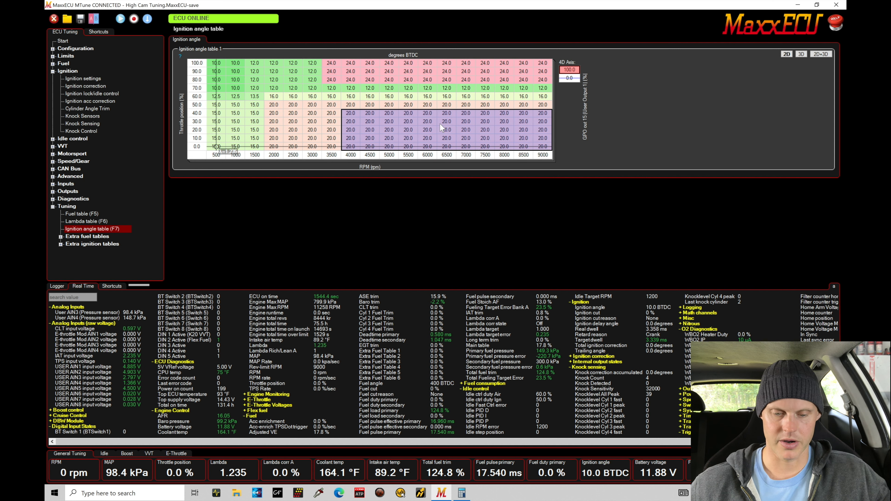
click(370, 121)
drag(339, 113, 538, 148)
text(34)
key(Return)
Interpolate the ignition angles vertically between 40% and 80% throttle from 3500 to 9000 rpm
click(424, 106)
drag(338, 114, 544, 82)
right_click(544, 86)
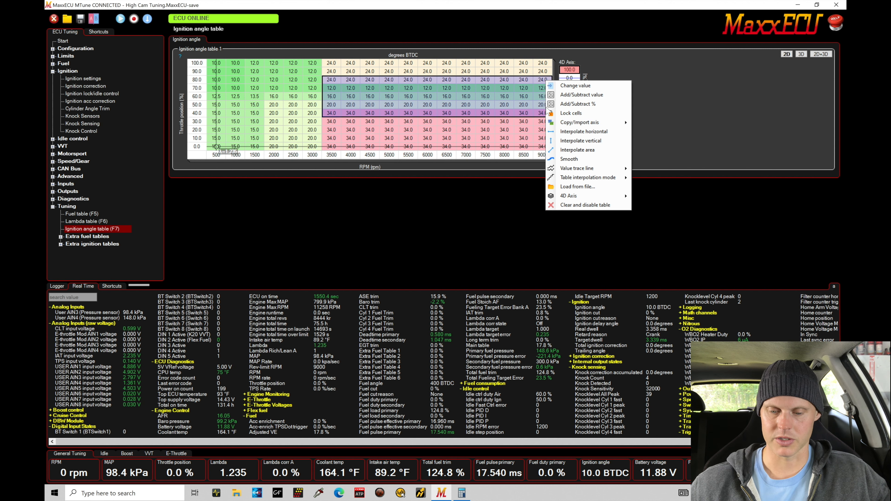
click(552, 145)
click(504, 121)
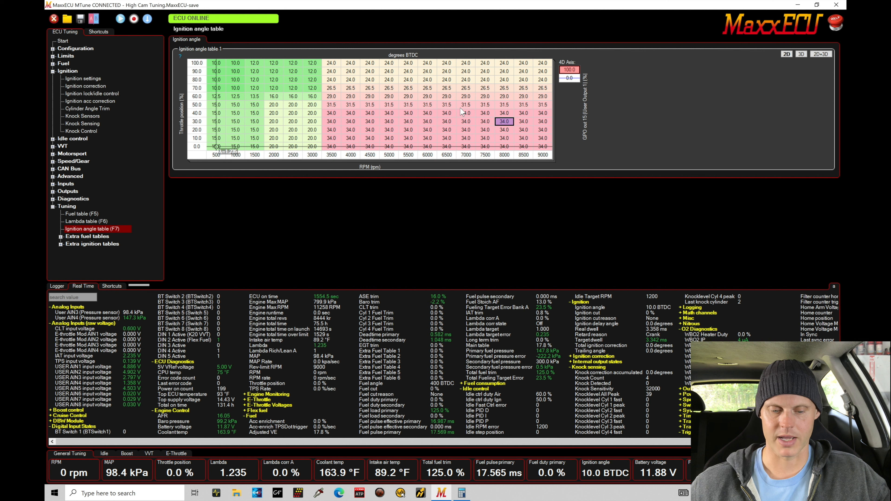
Copy the 3500 rpm column of ignition angles into the 3000 and 2500 rpm columns
drag(331, 63, 287, 150)
key(ctrl+v)
click(326, 87)
key(ctrl+v)
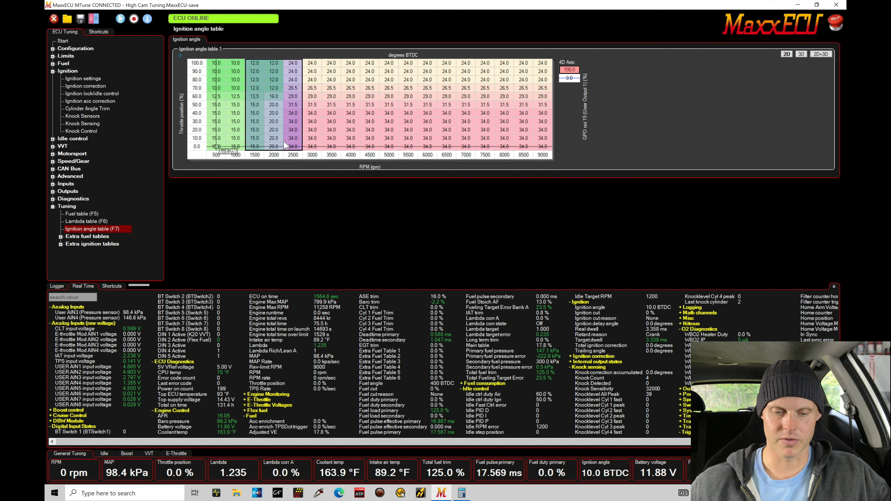
Interpolate the ignition angles horizontally between 1500 and 2500 rpm for all throttle positions
right_click(275, 109)
click(296, 158)
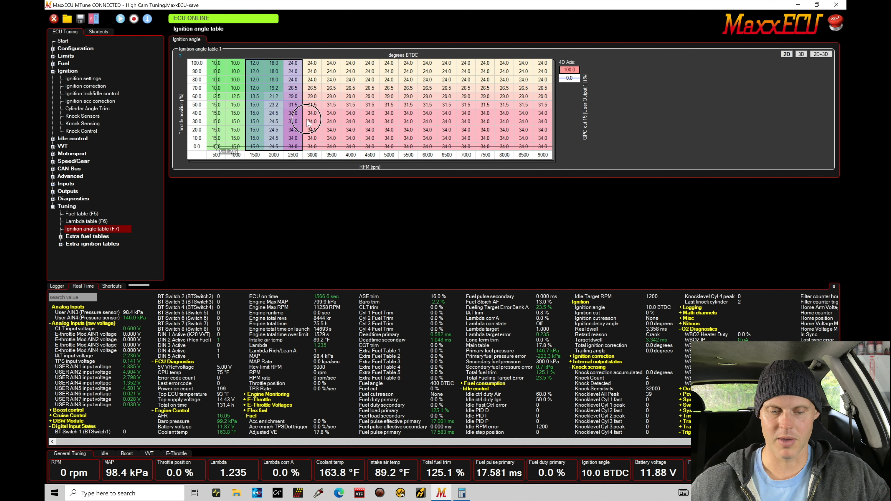
click(306, 122)
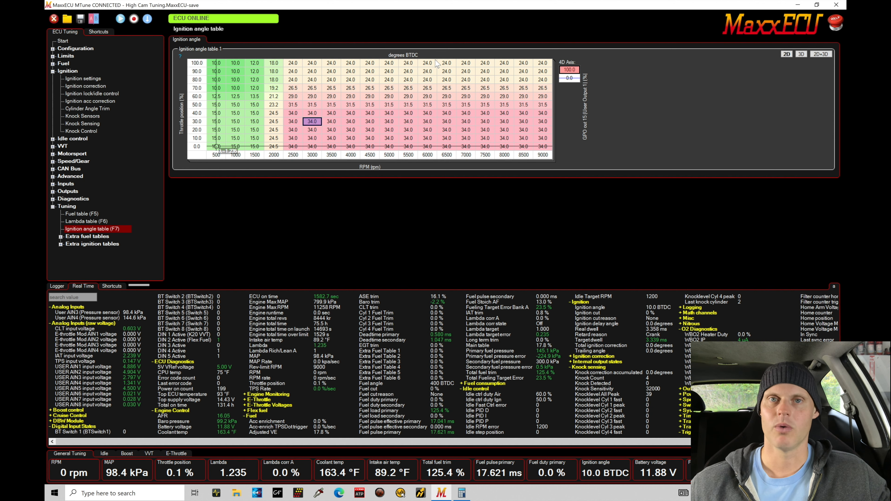
Open the VVT intake cam target position table
click(350, 88)
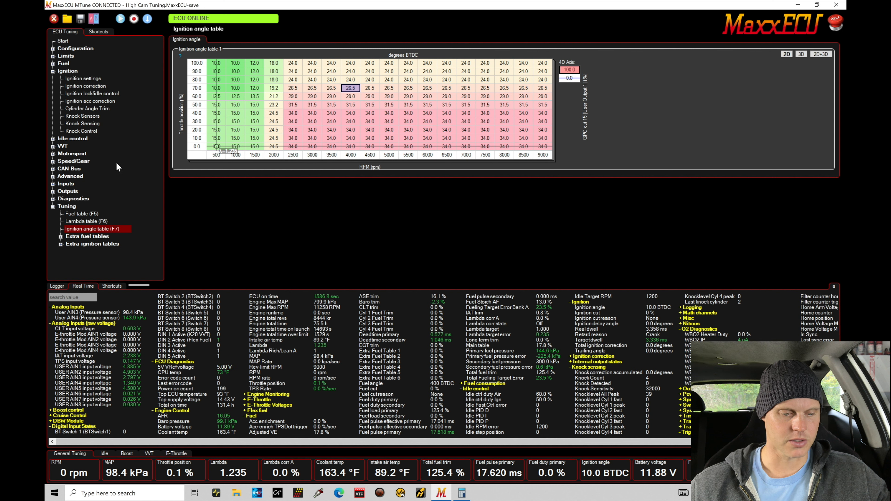
click(52, 146)
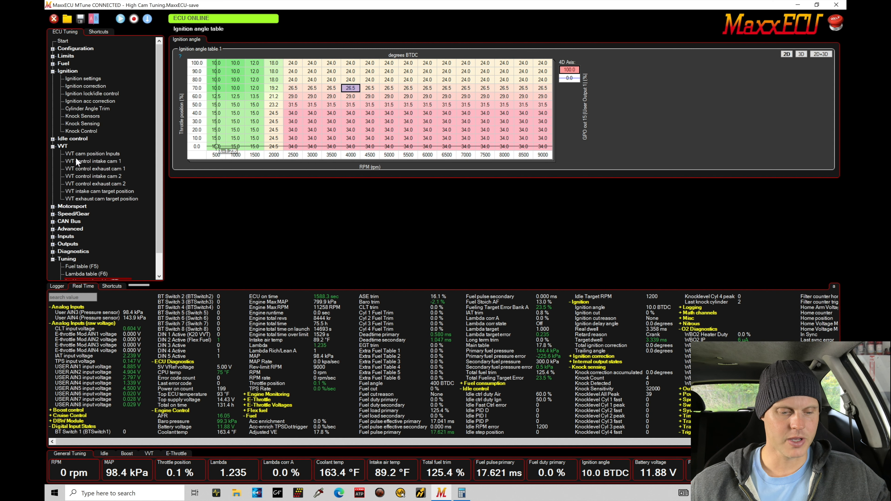
click(86, 192)
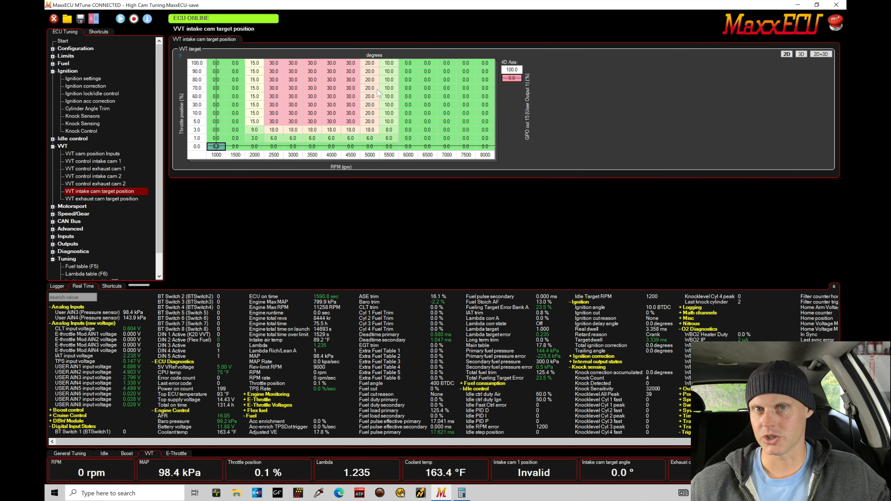